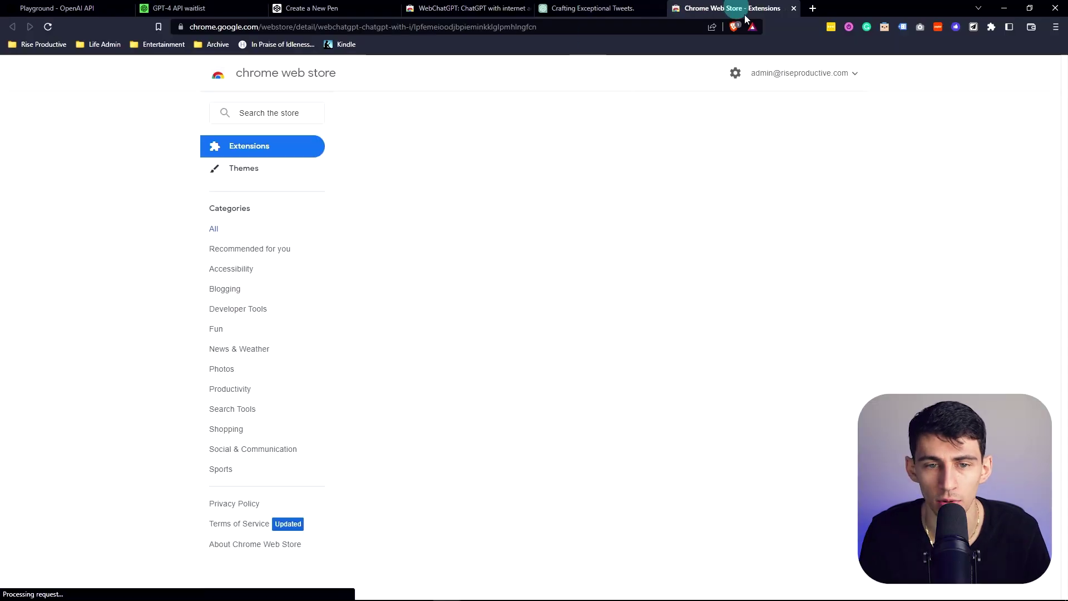
- Scroll through the WebChatGPT listing, which already shows Remove from Brave
{"action": "scroll", "coordinate": [599, 353], "scroll_direction": "down", "scroll_amount": 1}
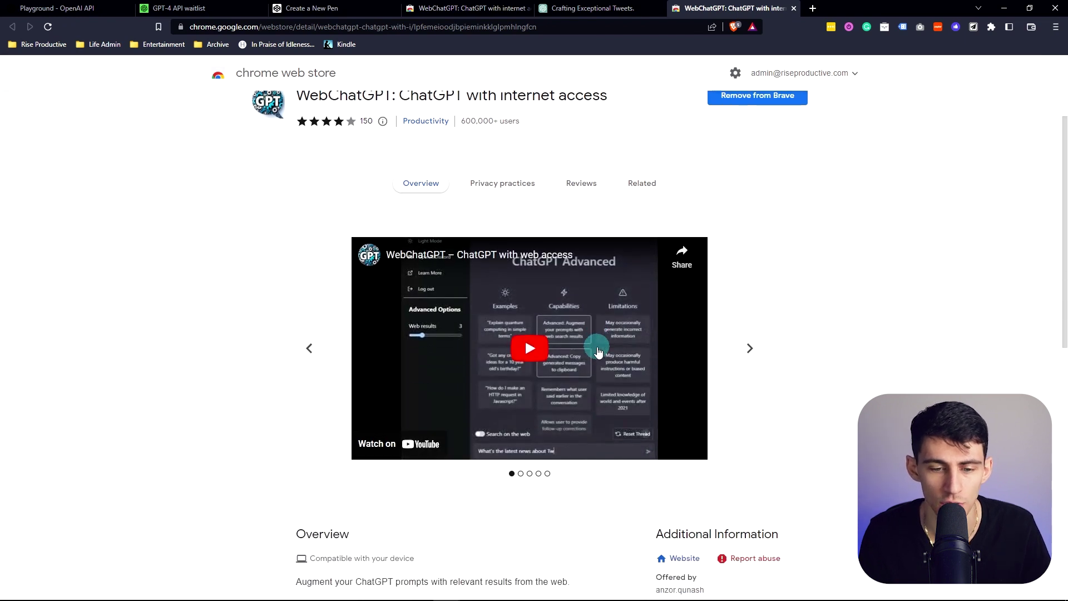
{"action": "scroll", "coordinate": [598, 356], "scroll_direction": "up", "scroll_amount": 1}
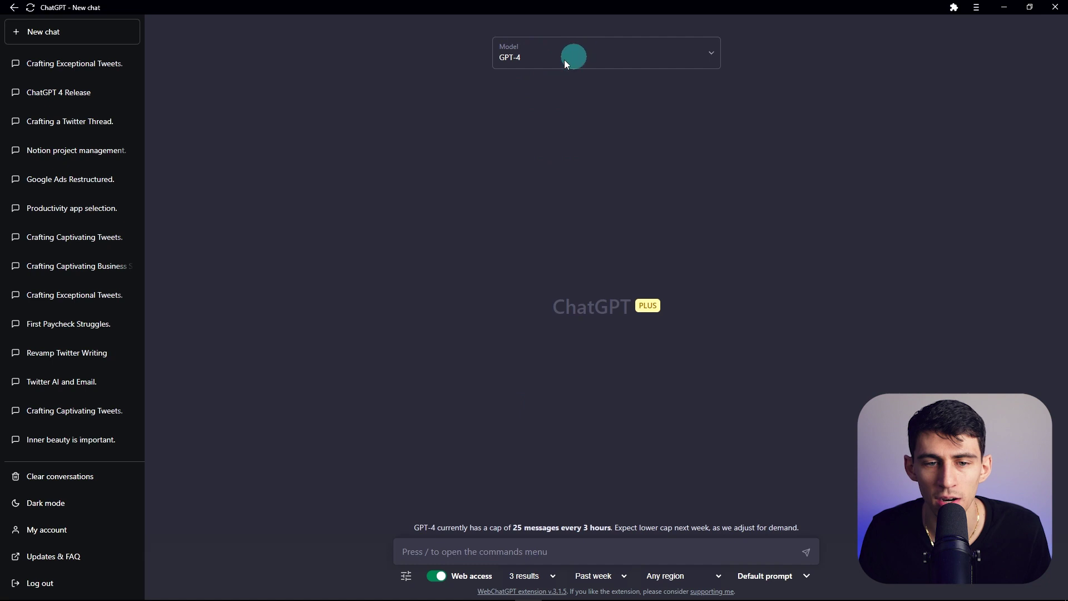
- Switch the chat to GPT-4 and limit WebChatGPT results to United States sources, any time
{"action": "left_click", "coordinate": [565, 58]}
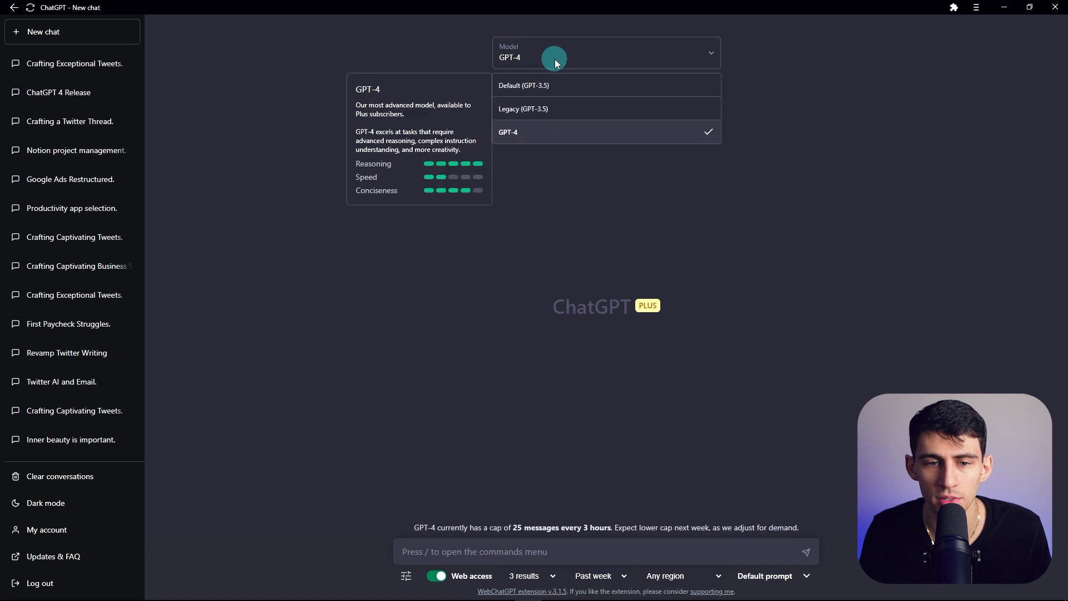
{"action": "left_click", "coordinate": [546, 131]}
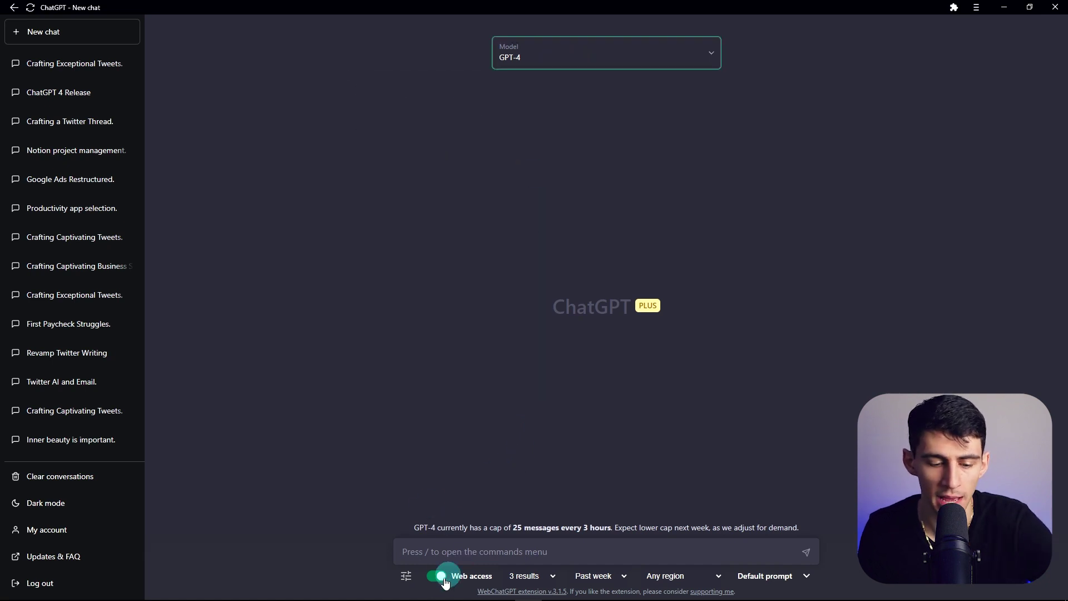
{"action": "left_click", "coordinate": [406, 575]}
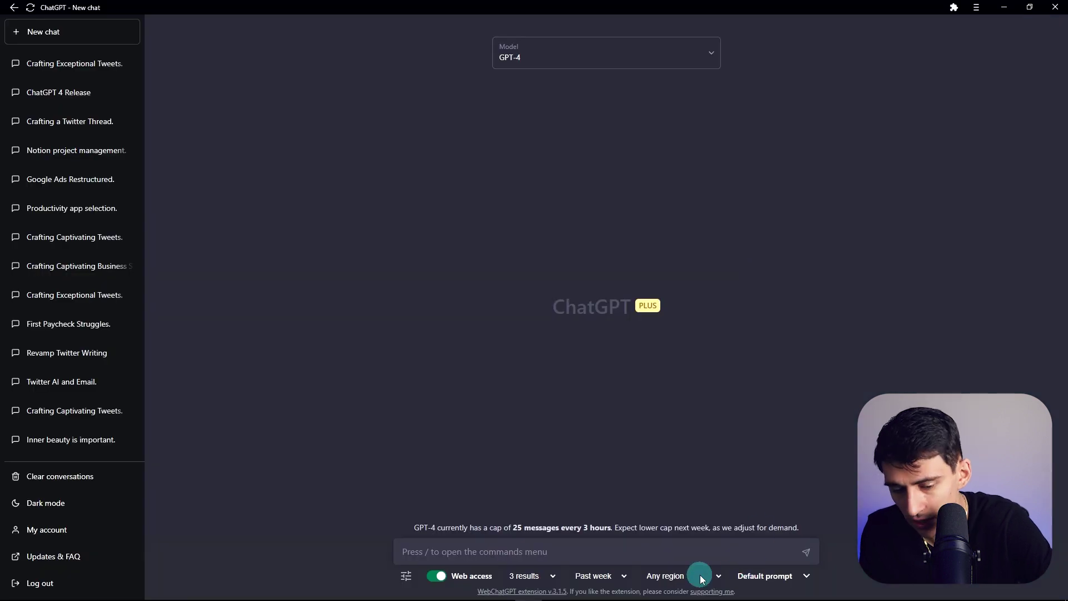
{"action": "left_click", "coordinate": [701, 576]}
{"action": "scroll", "coordinate": [689, 490], "scroll_direction": "down", "scroll_amount": 10}
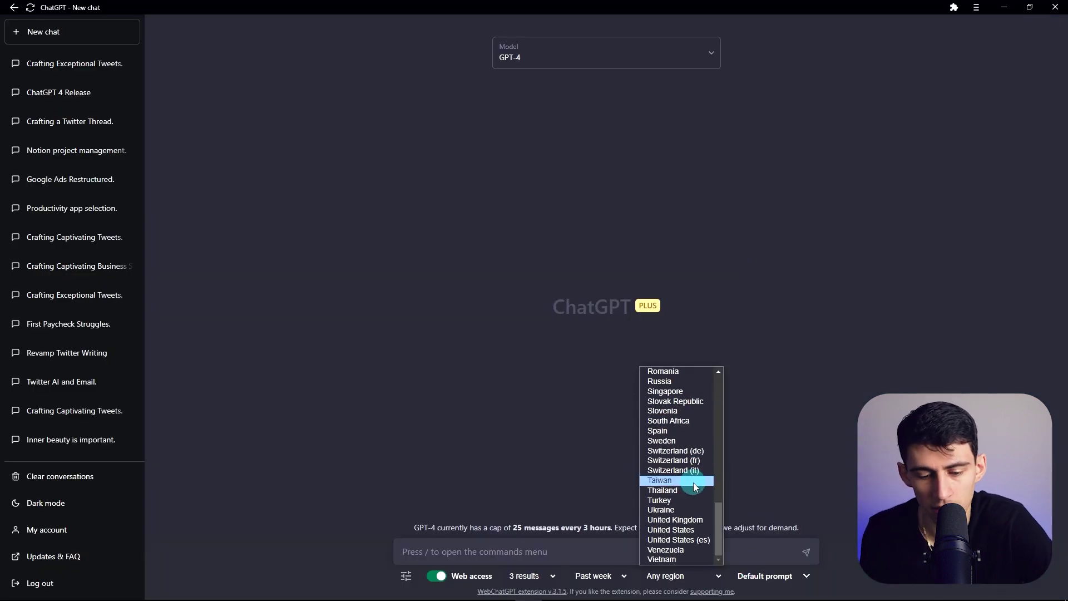
{"action": "left_click", "coordinate": [677, 529]}
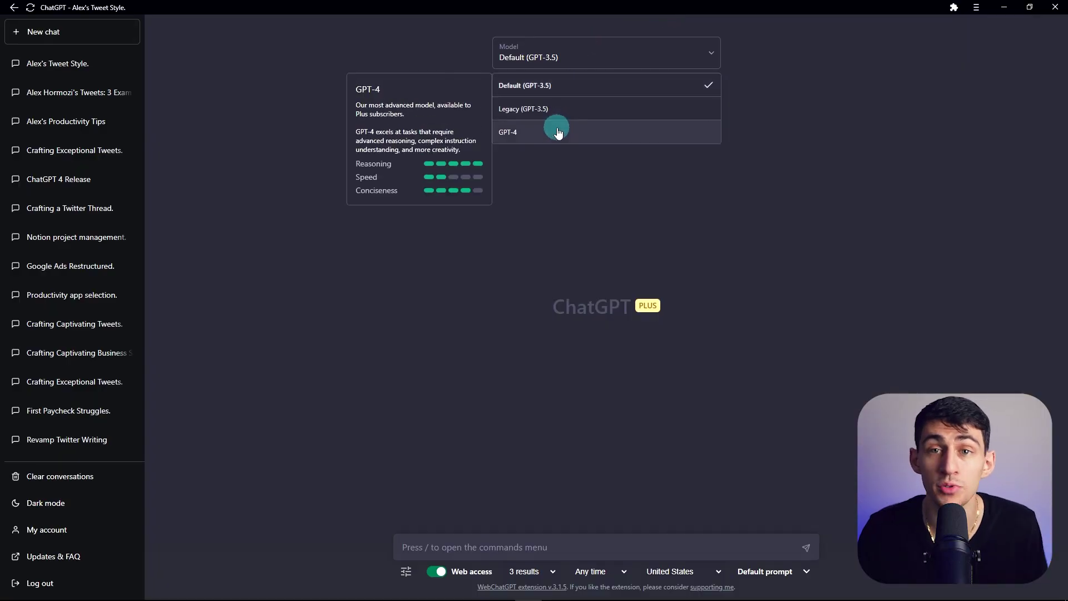
{"action": "left_click", "coordinate": [556, 131]}
- Ask GPT-4, with web access, for three tweets in the entrepreneur's style, then turn web access off
{"action": "left_click", "coordinate": [446, 549]}
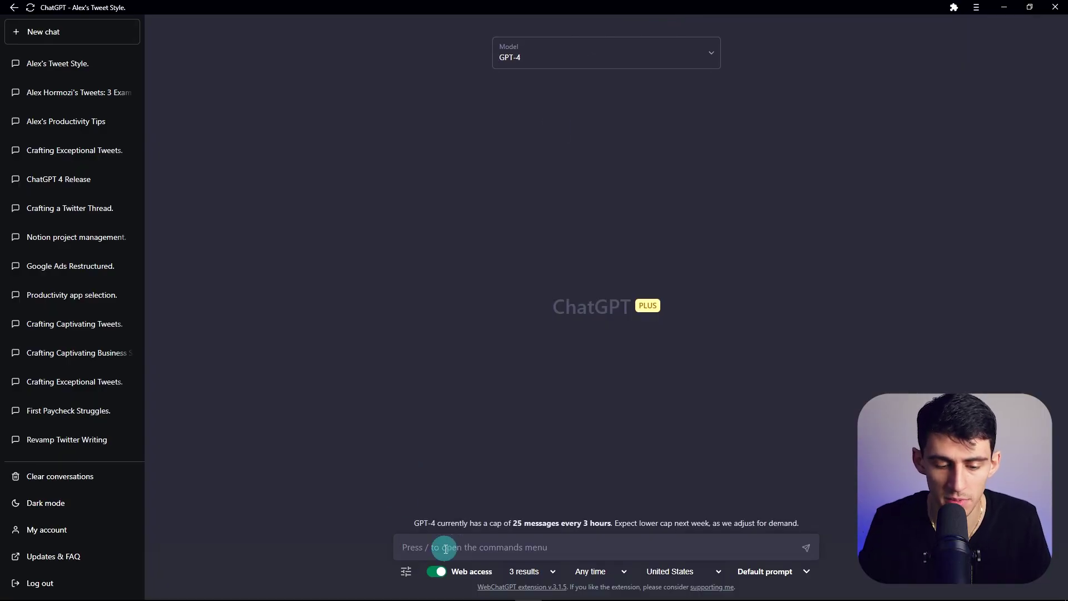
{"action": "type", "text": "write me 3 tweets int he s"}
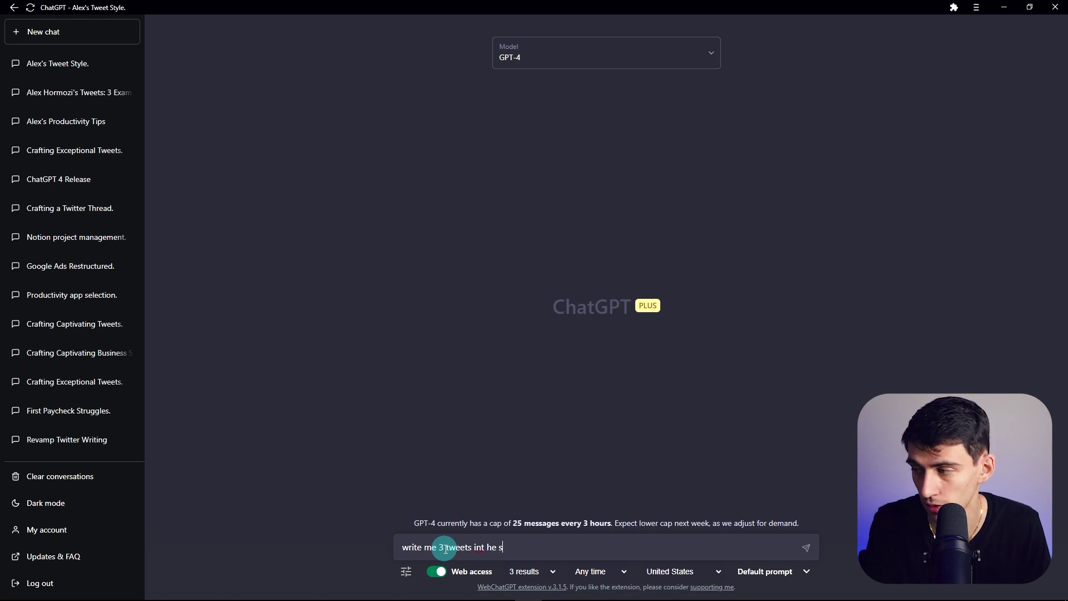
{"action": "type", "text": "tyle of ale"}
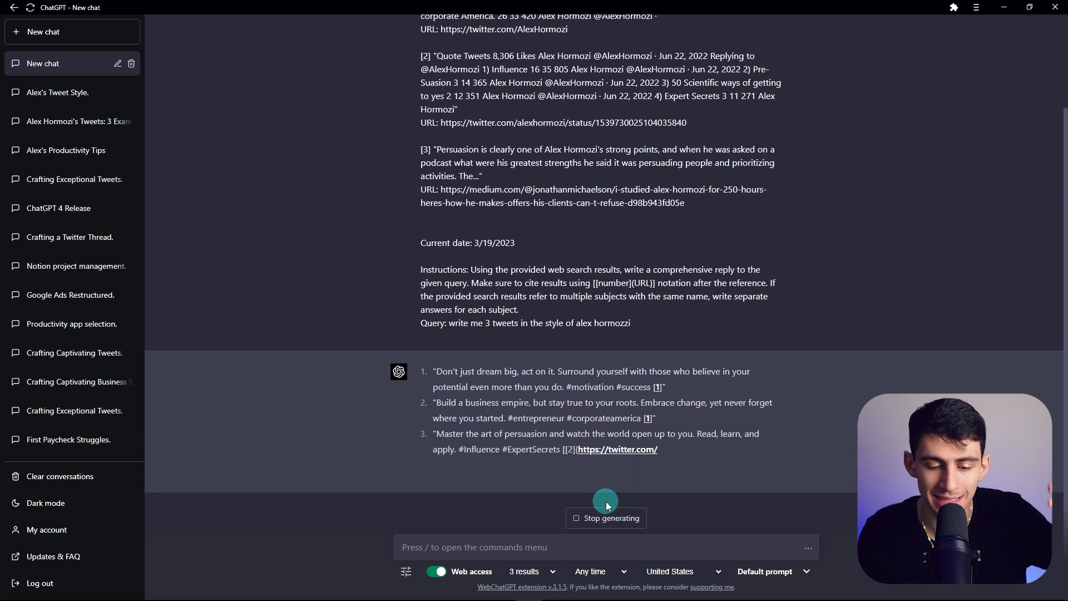
{"action": "left_click", "coordinate": [448, 576]}
{"action": "left_click", "coordinate": [461, 547]}
- Send a request for five tweets in that same style, based on the pasted personal notes
{"action": "type", "text": "in "}
{"action": "type", "text": "that style of alex hormozi write 5 tweets based on the topic belo"}
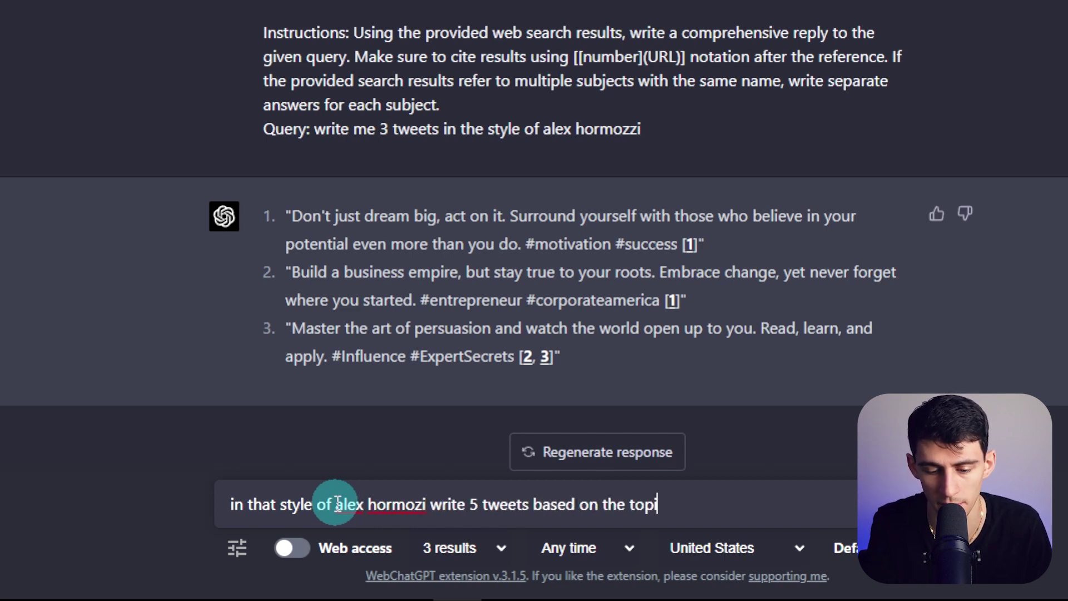
{"action": "key", "text": "ctrl+v"}
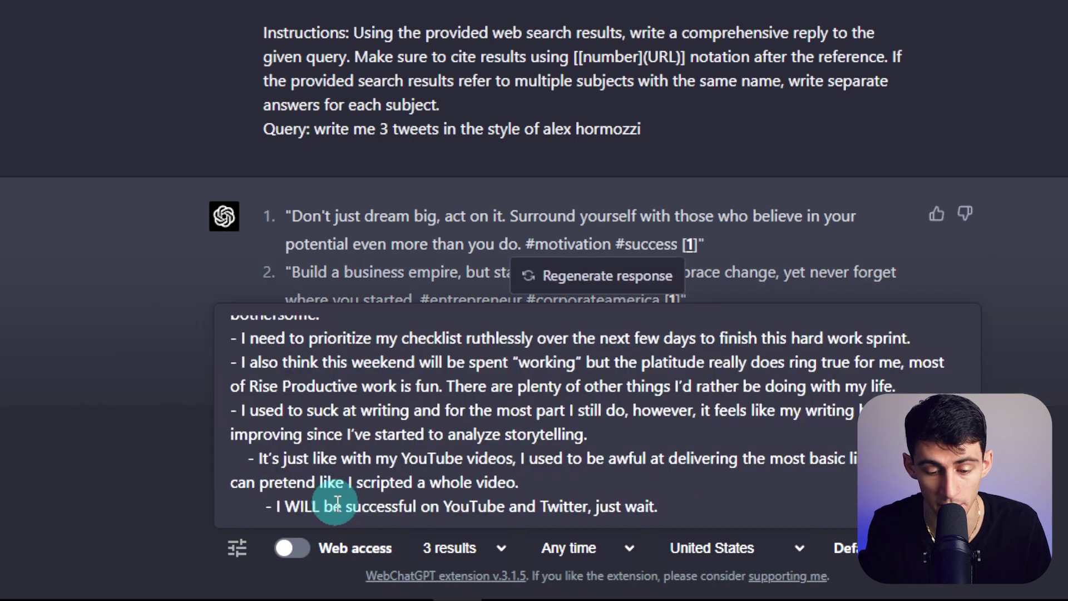
{"action": "key", "text": "Return"}
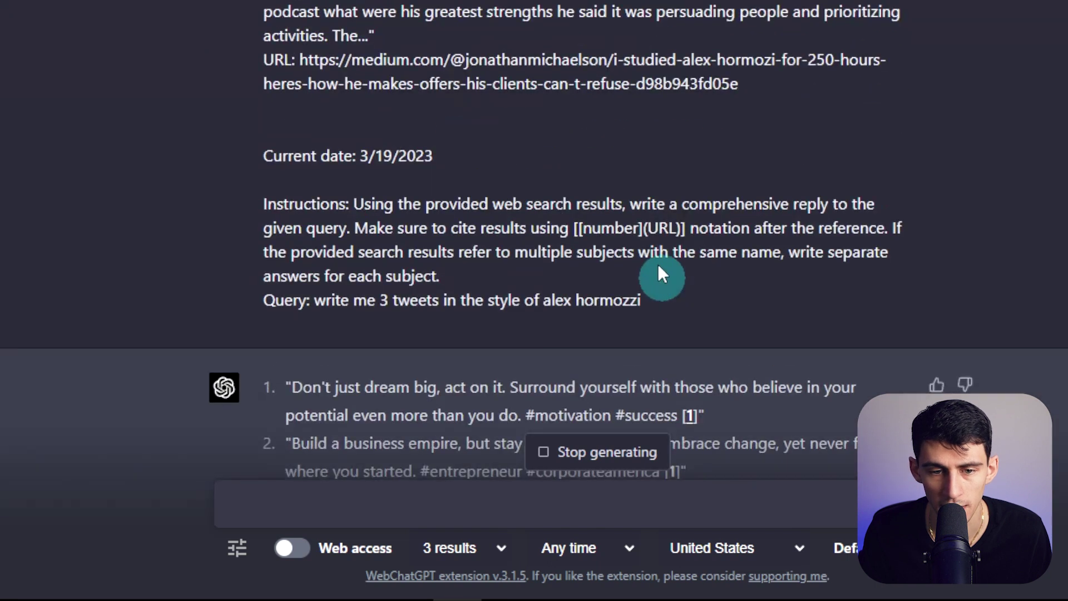
{"action": "scroll", "coordinate": [656, 275], "scroll_direction": "up", "scroll_amount": 10}
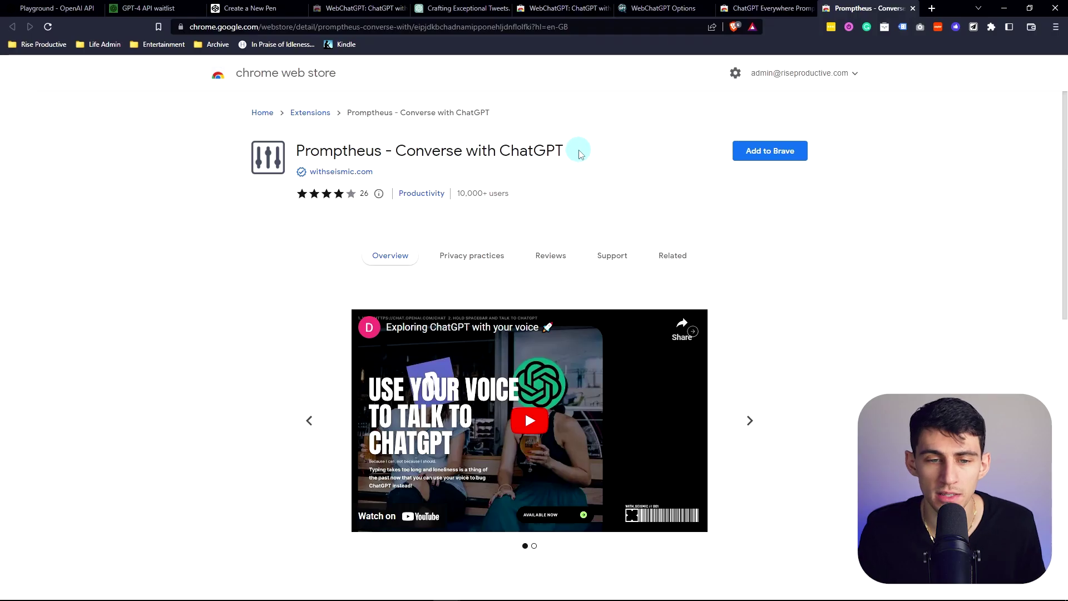
- Add the Promptheus – Converse with ChatGPT extension to Chrome and confirm Add extension
{"action": "scroll", "coordinate": [515, 139], "scroll_direction": "down", "scroll_amount": 1}
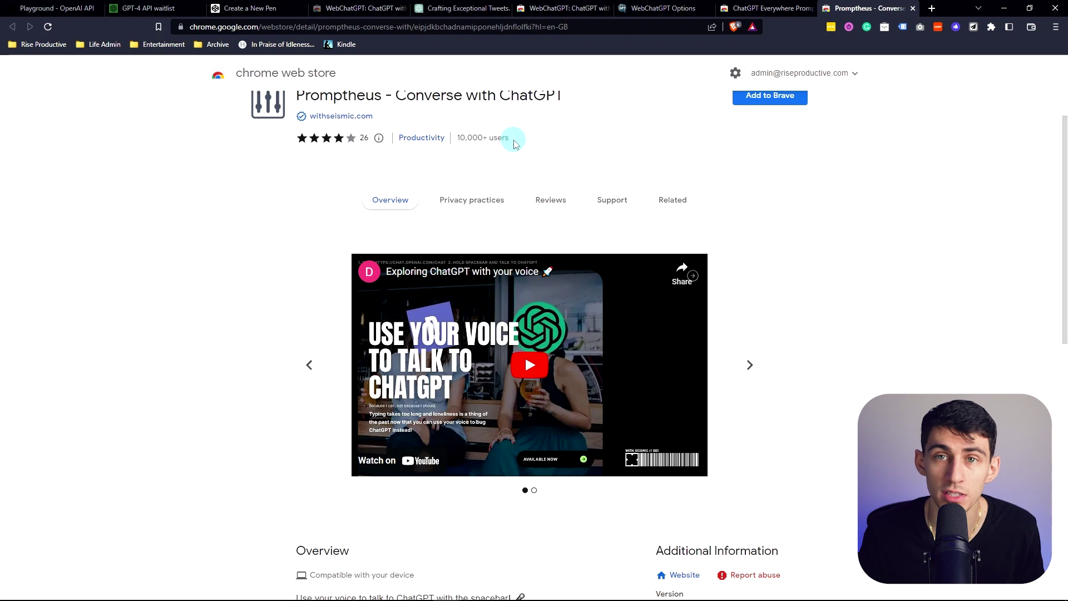
{"action": "scroll", "coordinate": [667, 178], "scroll_direction": "up", "scroll_amount": 1}
{"action": "left_click", "coordinate": [769, 151]}
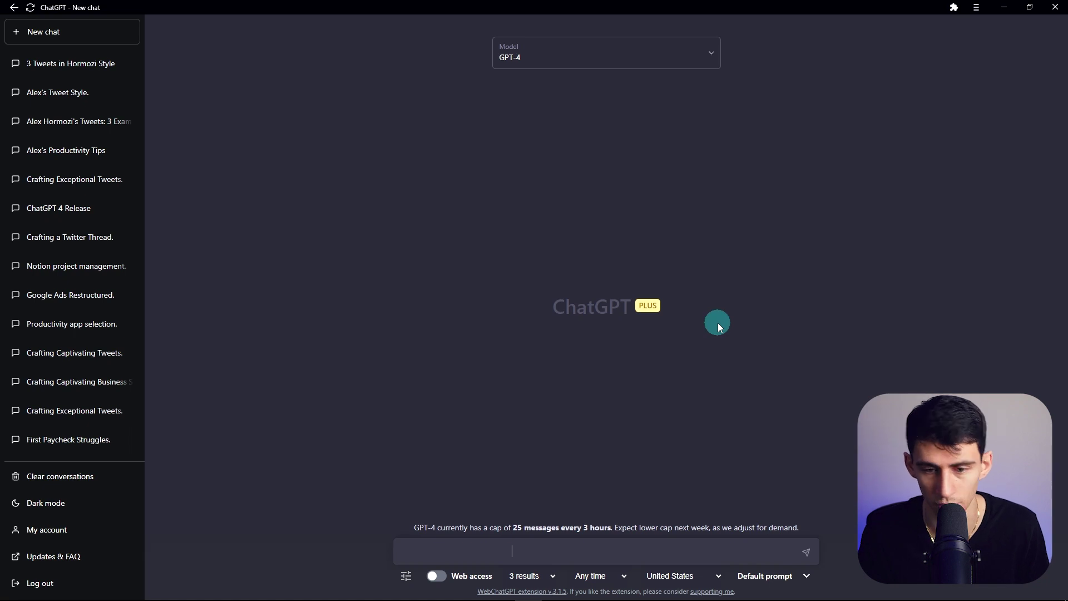
{"action": "key", "text": "ctrl+a"}
{"action": "key", "text": "BackSpace"}
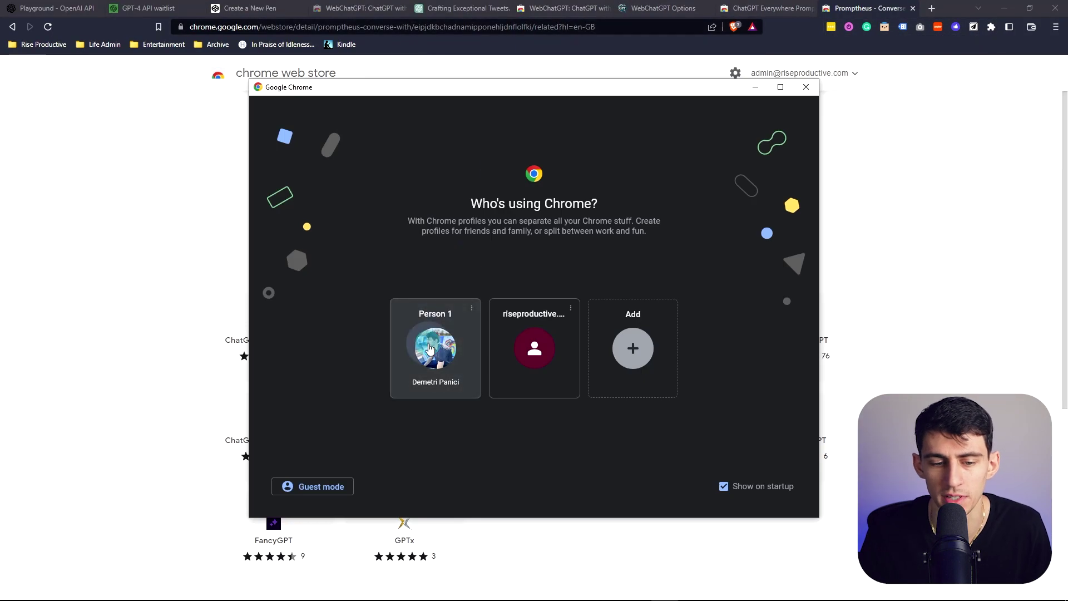
{"action": "left_click", "coordinate": [434, 346]}
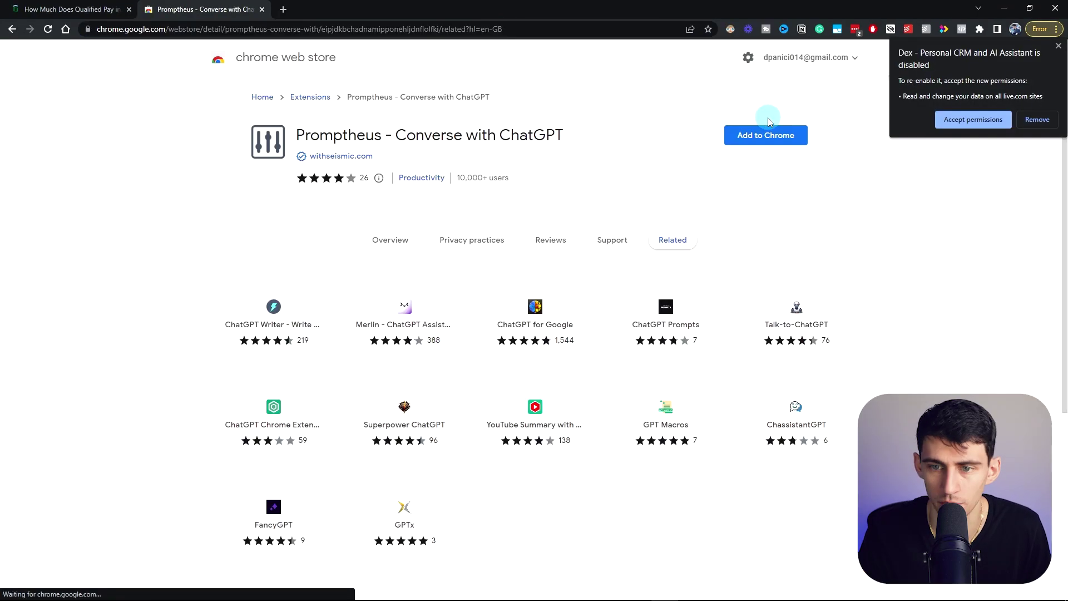
{"action": "left_click", "coordinate": [772, 135]}
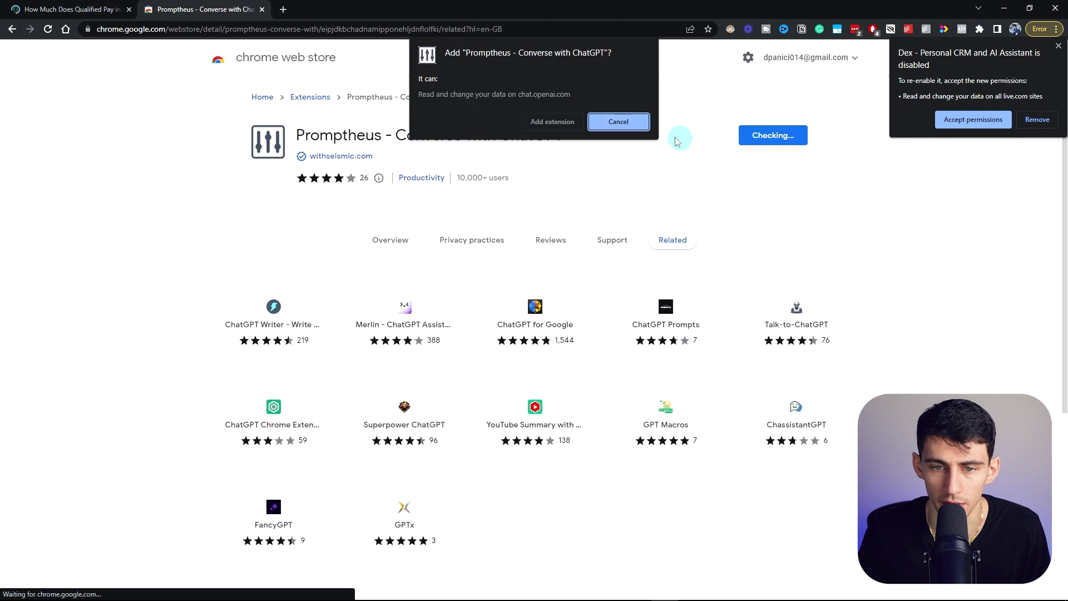
{"action": "left_click", "coordinate": [553, 121]}
- Check the Promptheus popup's chat address, then start a new browser tab
{"action": "left_click", "coordinate": [963, 29]}
{"action": "mouse_move", "coordinate": [868, 341]}
{"action": "left_mouse_down"}
{"action": "mouse_move", "coordinate": [846, 336]}
{"action": "mouse_move", "coordinate": [882, 334]}
{"action": "left_mouse_up"}
{"action": "left_click", "coordinate": [283, 9]}
- Go to the ChatGPT chat site by searching 'open ai chat gpt' from the new tab
{"action": "type", "text": "open"}
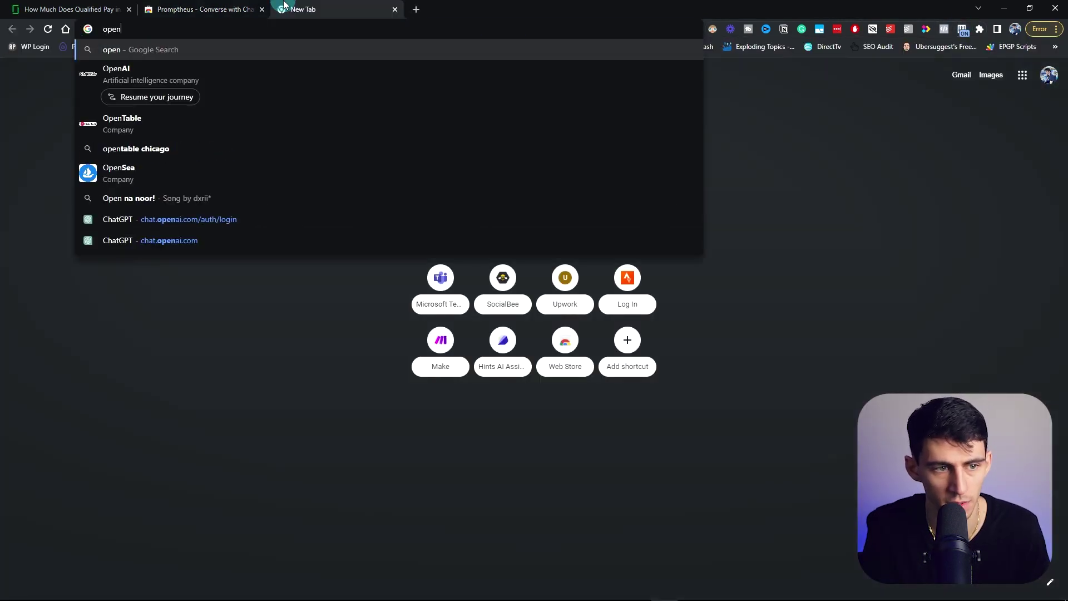
{"action": "type", "text": "ai chat gpt"}
{"action": "key", "text": "Return"}
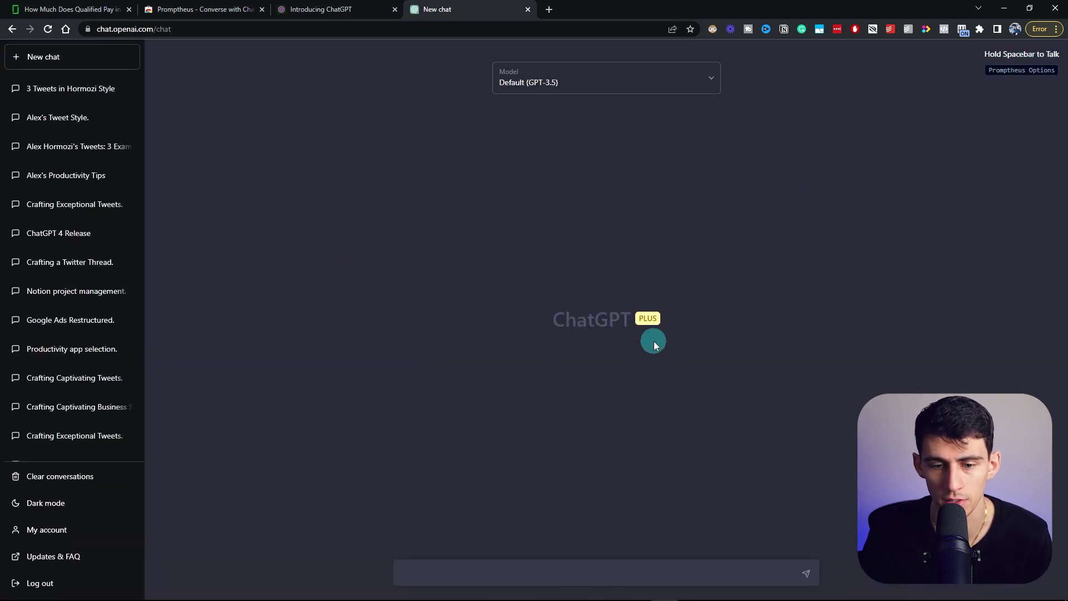
- Allow microphone access and dictate a spoken greeting to ChatGPT with Promptheus
{"action": "key", "text": "space"}
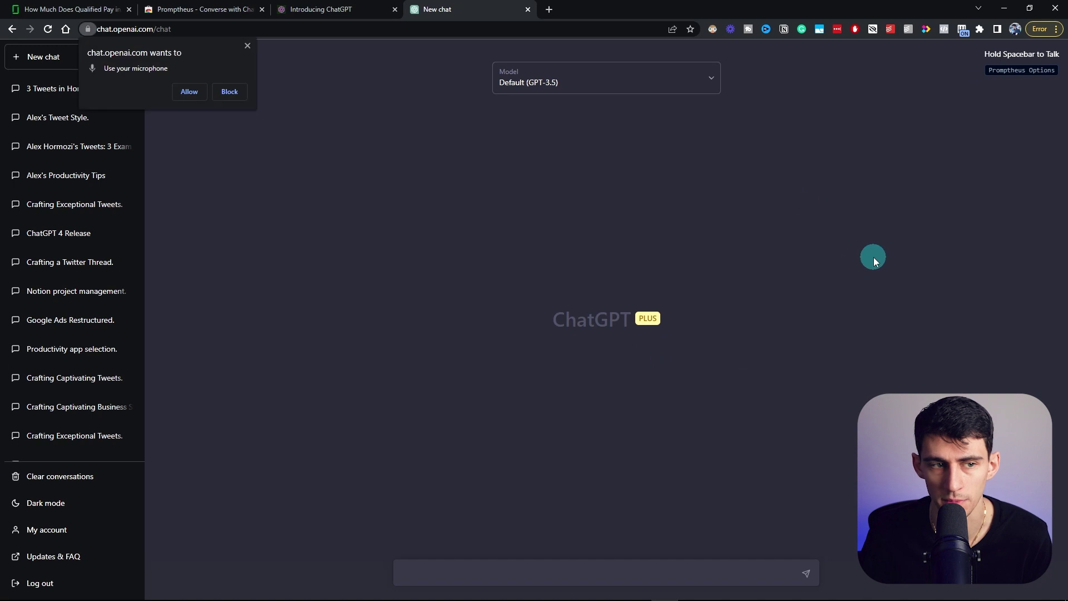
{"action": "left_click", "coordinate": [189, 91]}
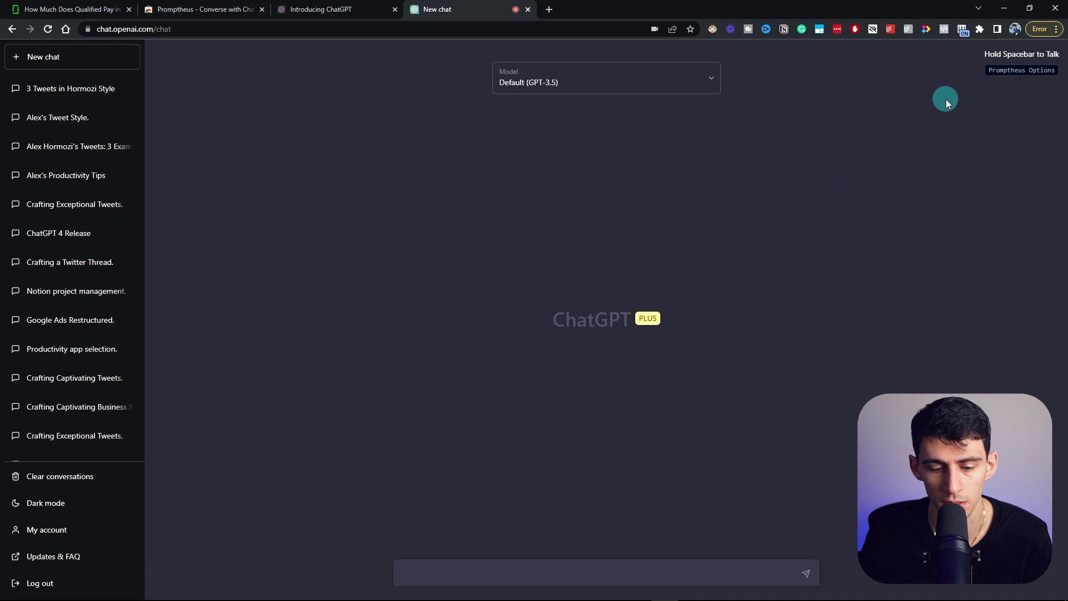
{"action": "key", "text": "space"}
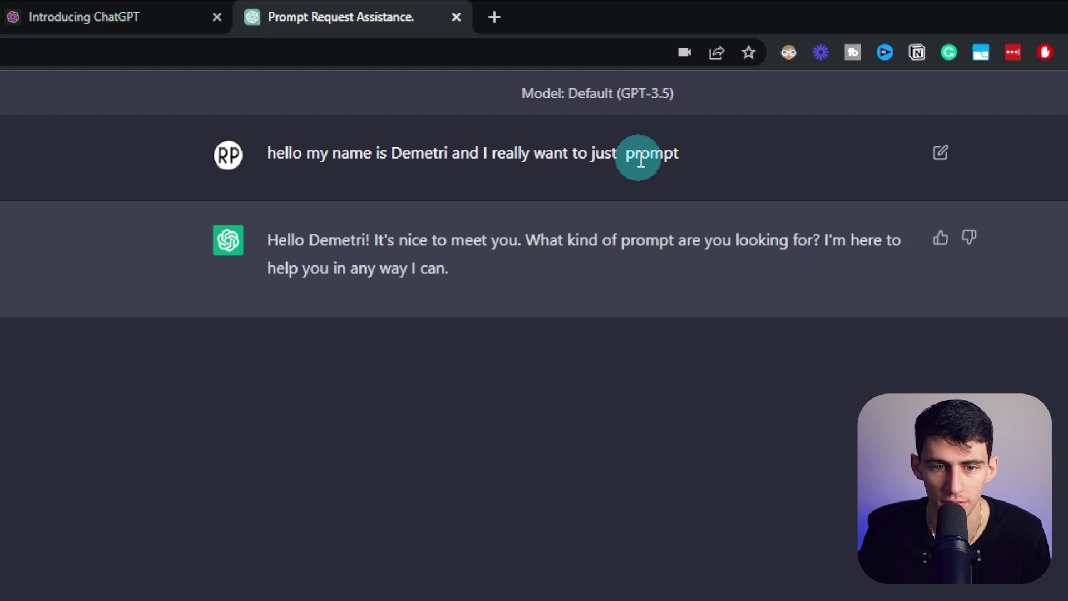
{"action": "key", "text": "space"}
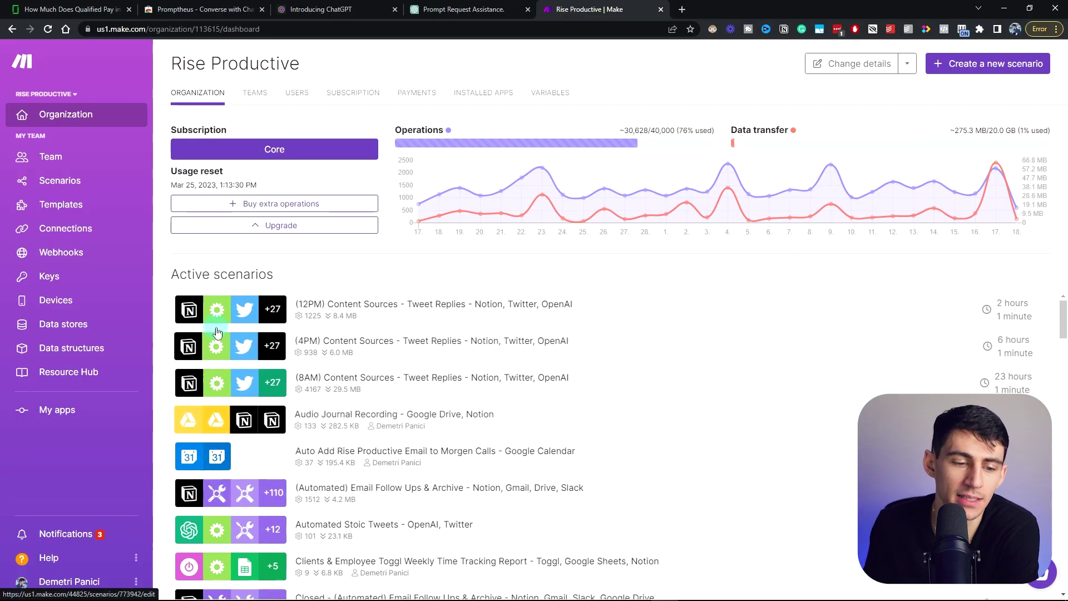
- Open the (8AM) Content Sources scenario and review its Notion trigger and Twitter module settings
{"action": "left_click", "coordinate": [393, 383]}
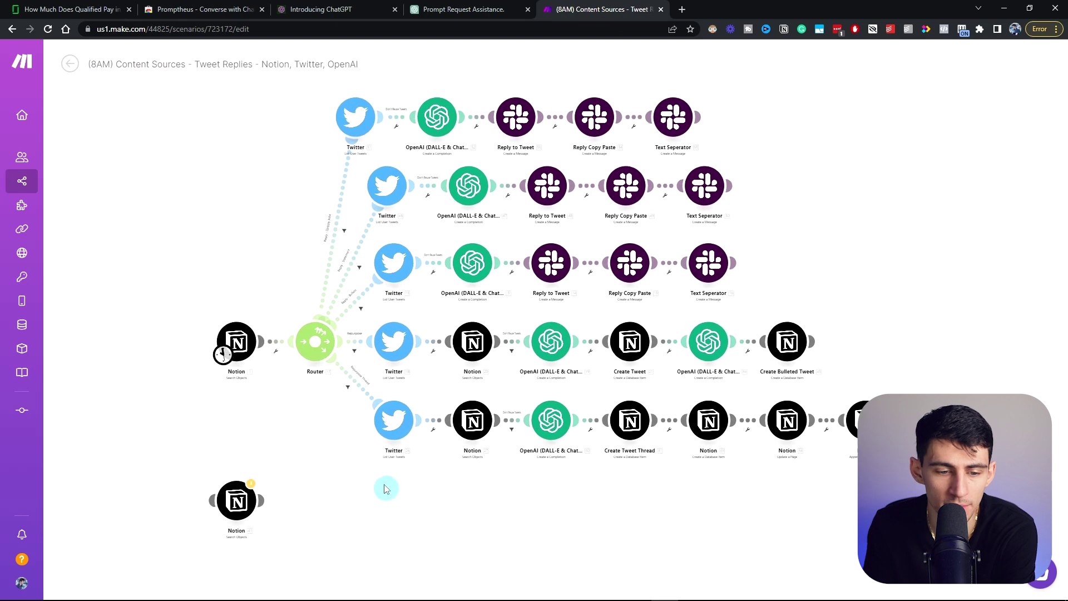
{"action": "scroll", "coordinate": [329, 423], "scroll_direction": "up", "scroll_amount": 3}
{"action": "left_click", "coordinate": [213, 322]}
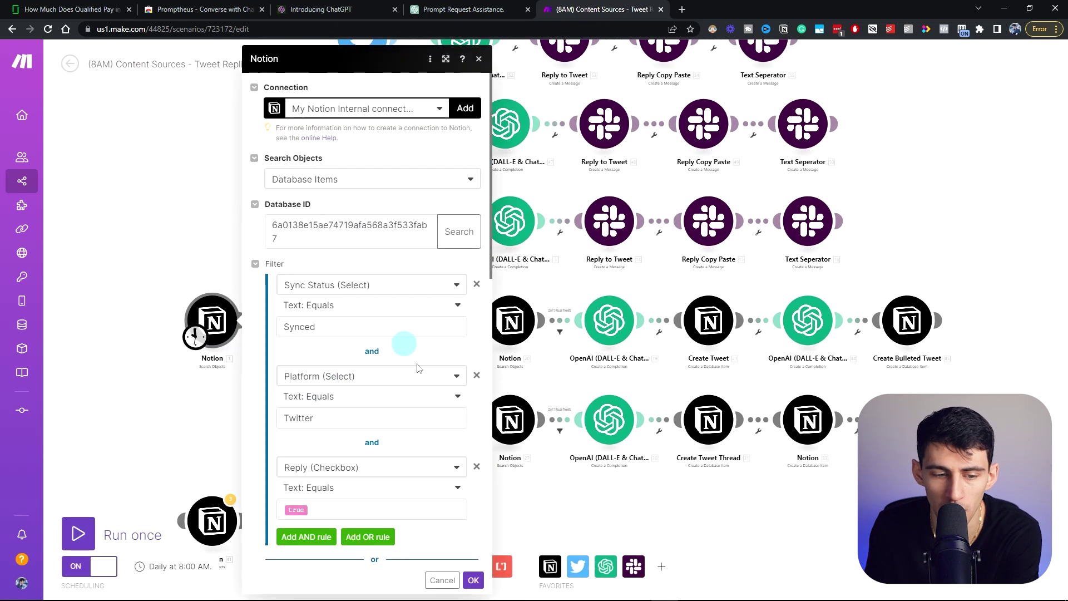
{"action": "scroll", "coordinate": [418, 369], "scroll_direction": "down", "scroll_amount": 2}
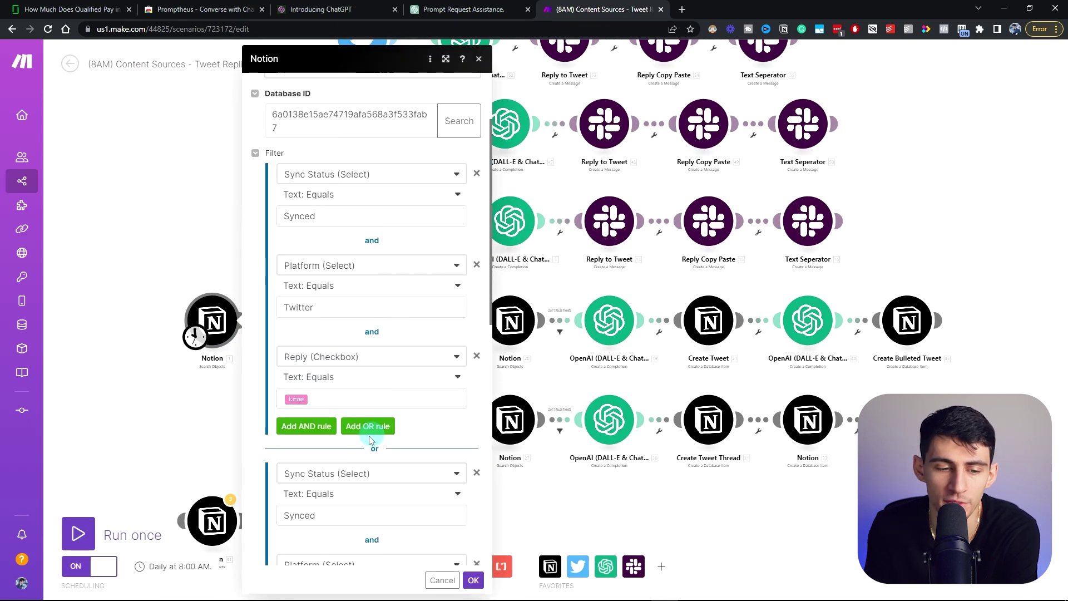
{"action": "left_click", "coordinate": [165, 402]}
{"action": "left_click", "coordinate": [410, 321]}
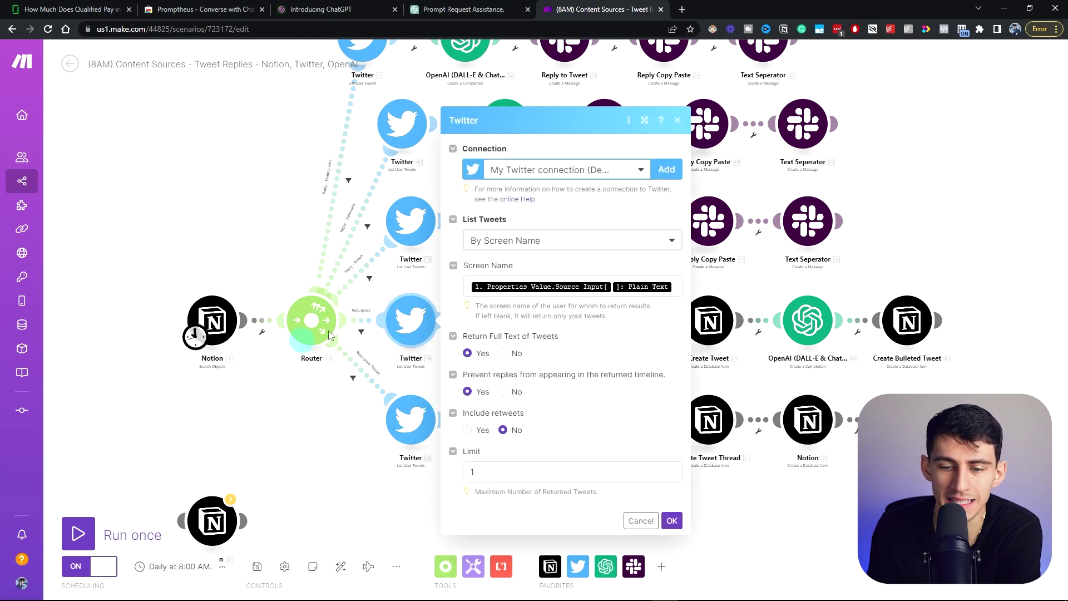
{"action": "left_click", "coordinate": [824, 288]}
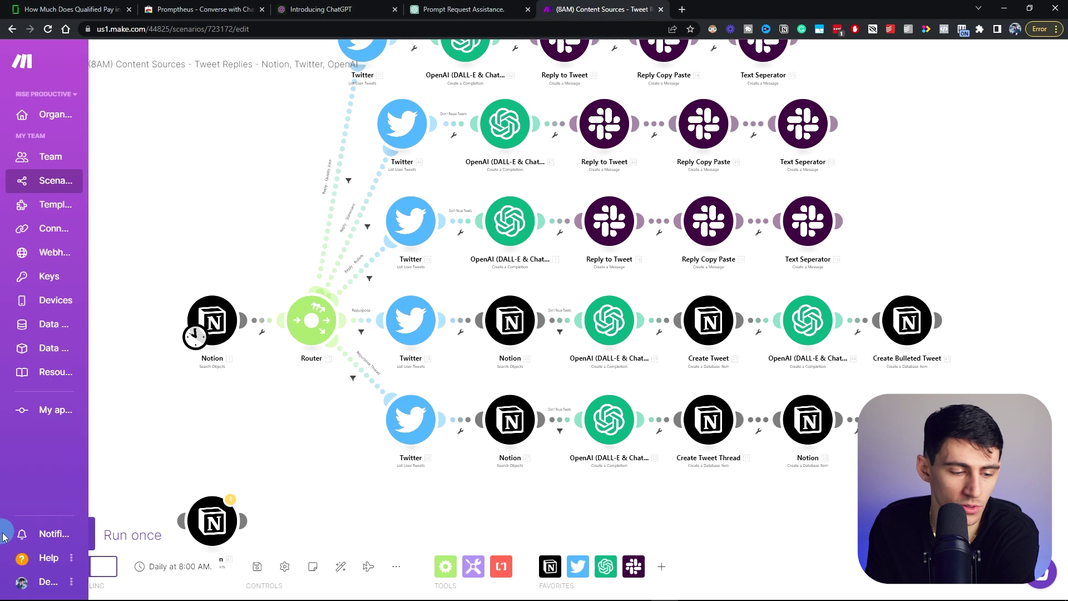
- Run the scenario once and view the Twitter module's fetched tweet data
{"action": "left_click", "coordinate": [81, 531]}
{"action": "scroll", "coordinate": [300, 443], "scroll_direction": "up", "scroll_amount": 3}
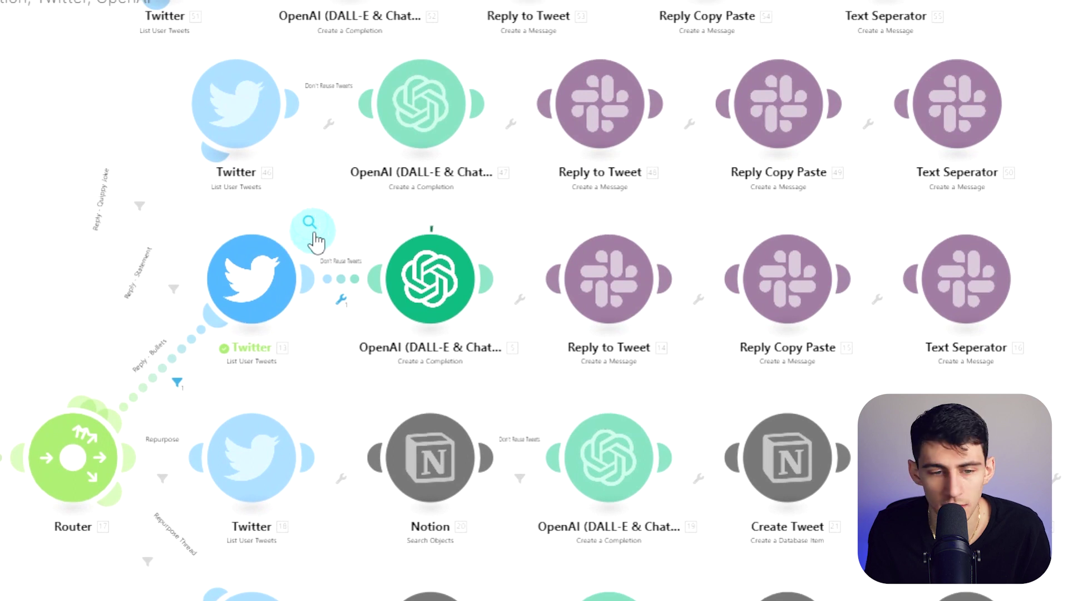
{"action": "left_click", "coordinate": [313, 237]}
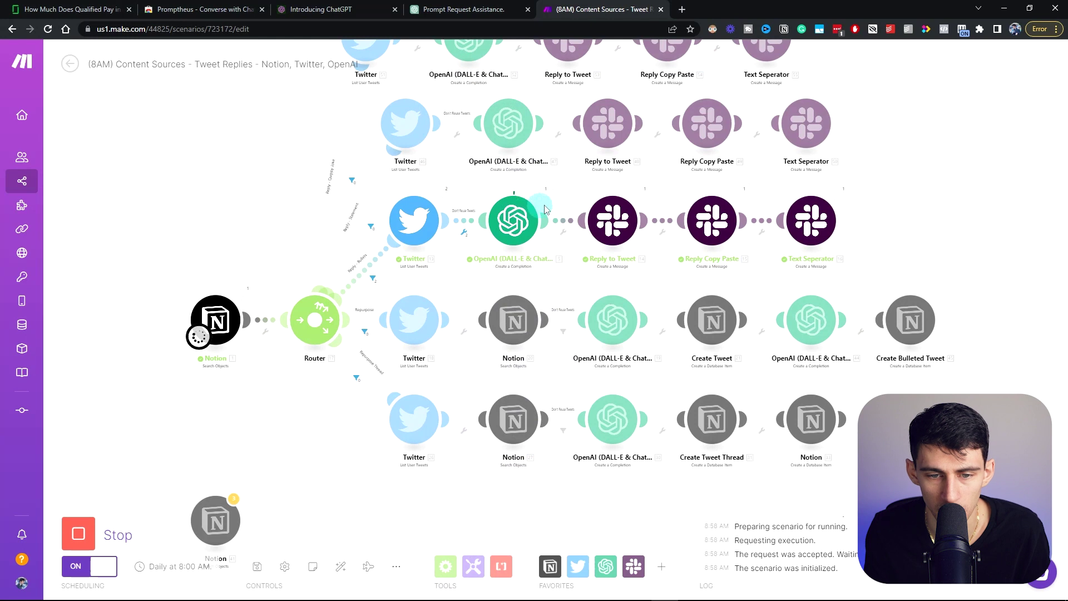
- Expand the OpenAI module's Operation 2 to show token usage and the Choices item 1 message
{"action": "scroll", "coordinate": [545, 209], "scroll_direction": "up", "scroll_amount": 3}
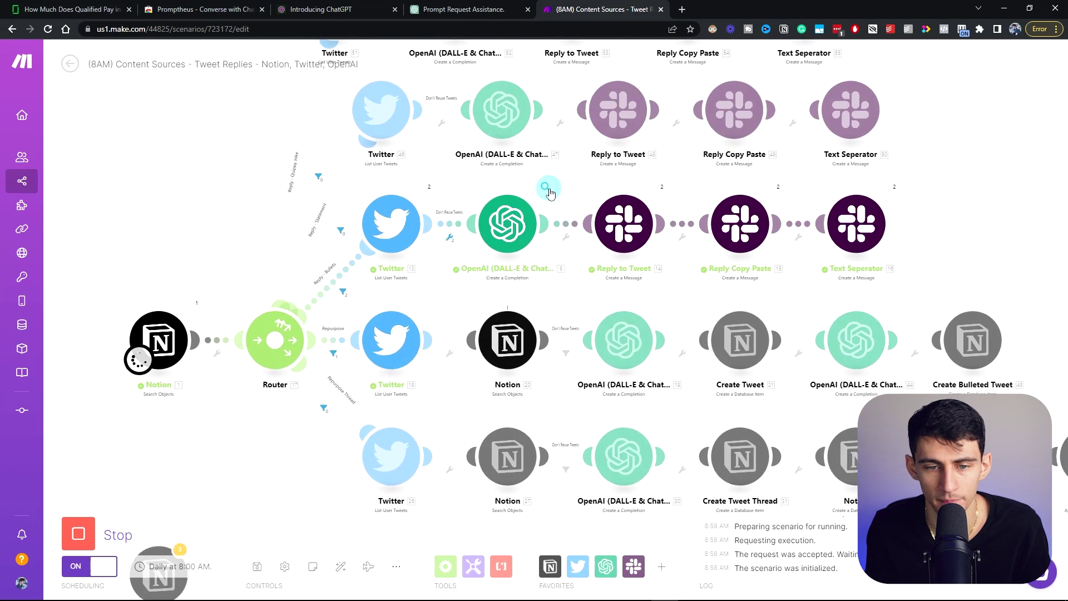
{"action": "left_click", "coordinate": [545, 189]}
{"action": "left_click", "coordinate": [610, 201]}
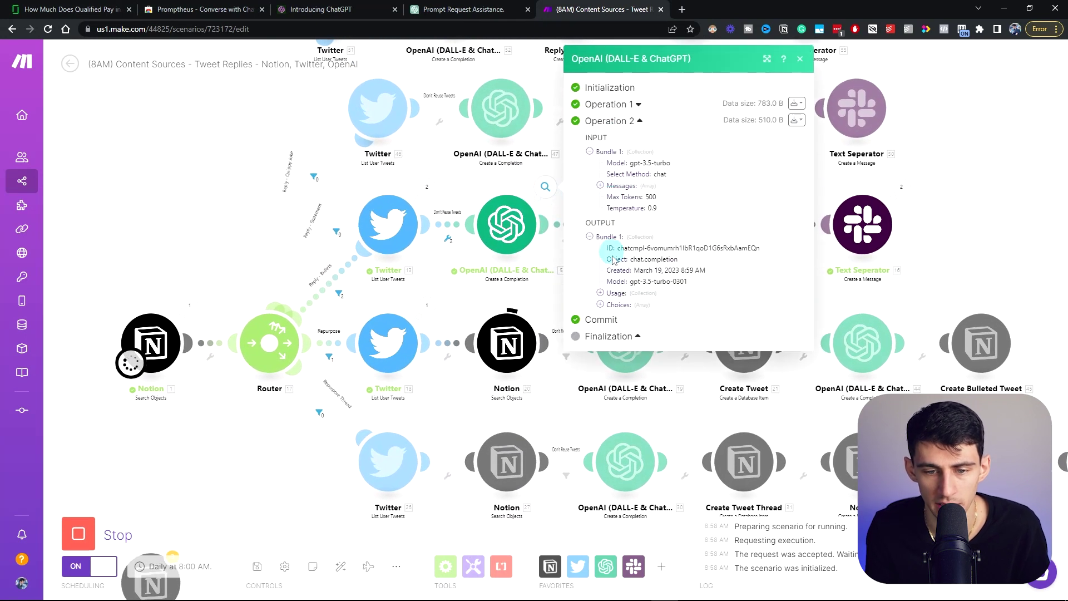
{"action": "left_click", "coordinate": [616, 293]}
{"action": "left_click", "coordinate": [627, 341]}
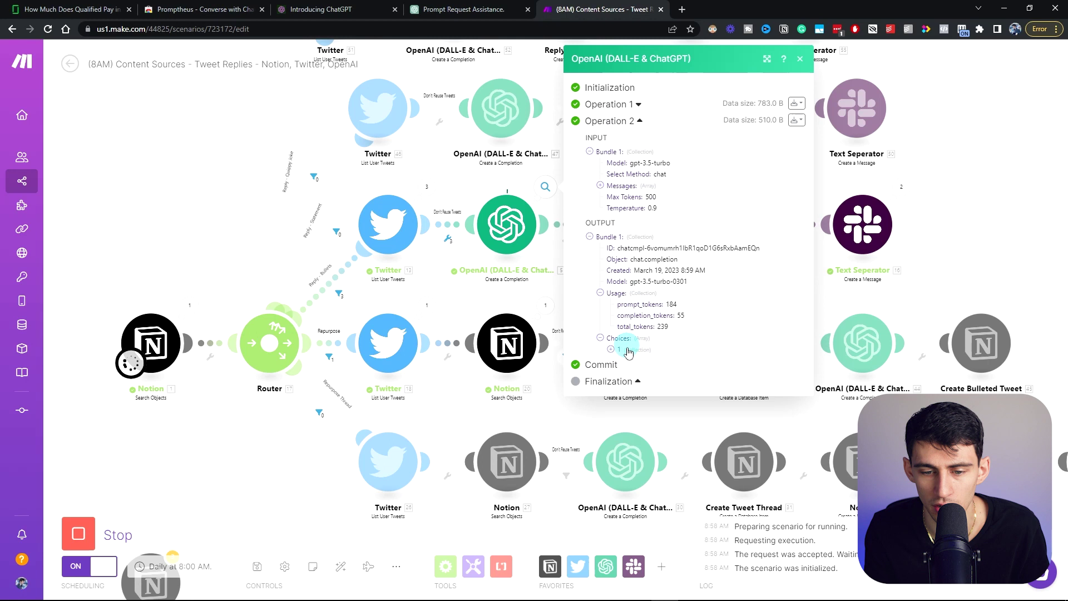
{"action": "left_click", "coordinate": [615, 349]}
{"action": "left_click", "coordinate": [623, 361]}
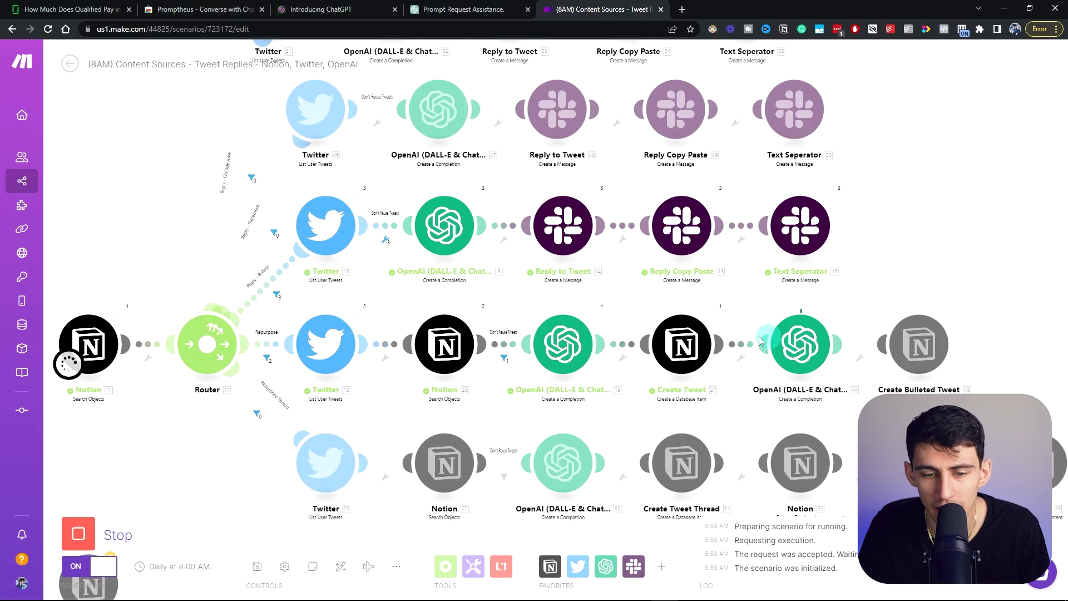
- Expand the repurpose OpenAI output's Choices > 1 > Message and read through the three example tweets
{"action": "left_click", "coordinate": [608, 307]}
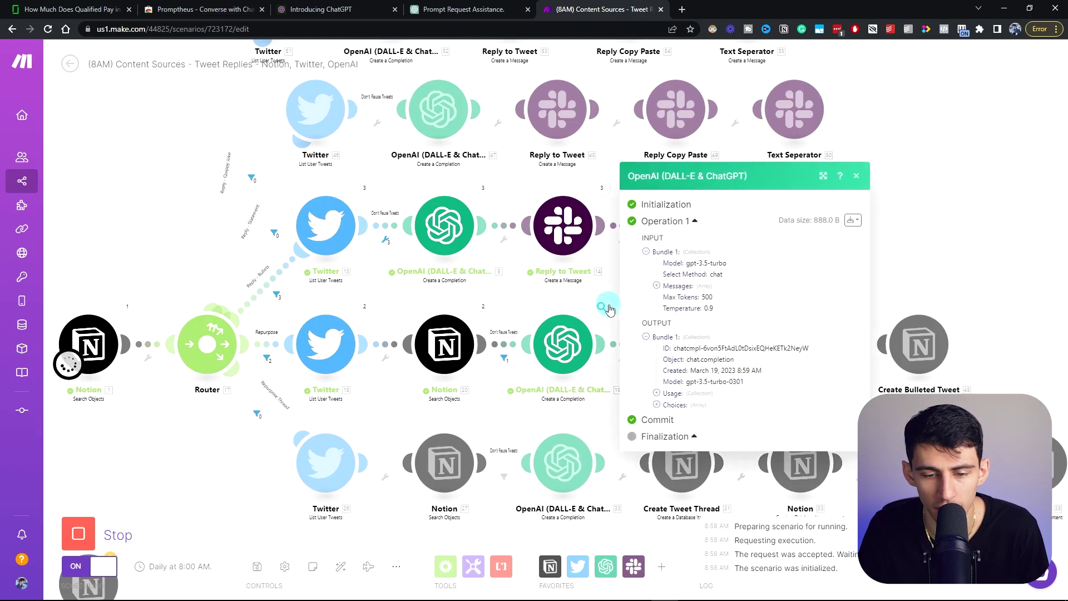
{"action": "left_click", "coordinate": [683, 407]}
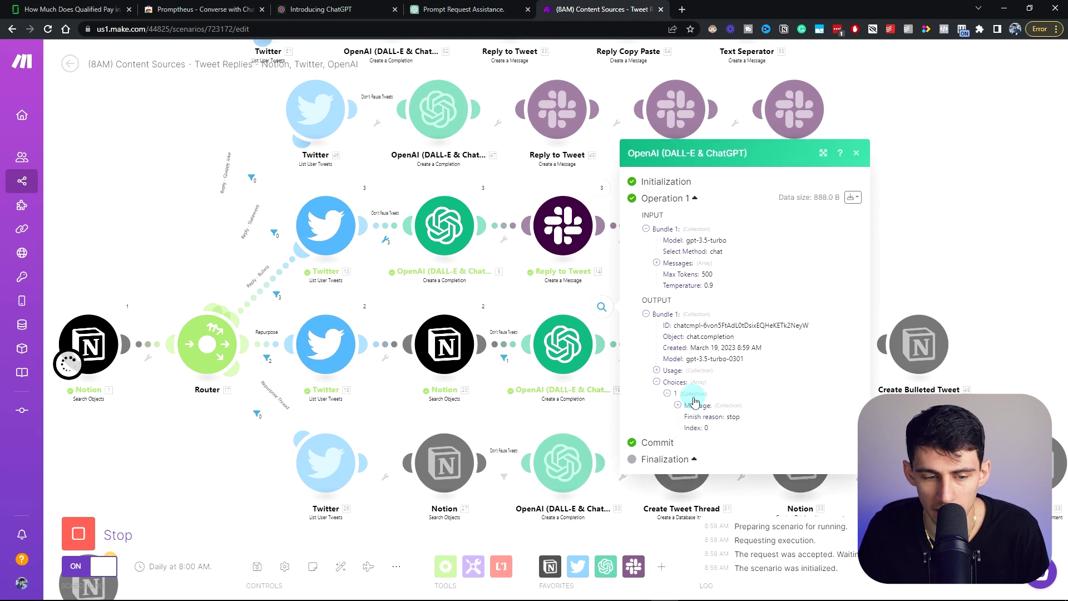
{"action": "left_click", "coordinate": [680, 405]}
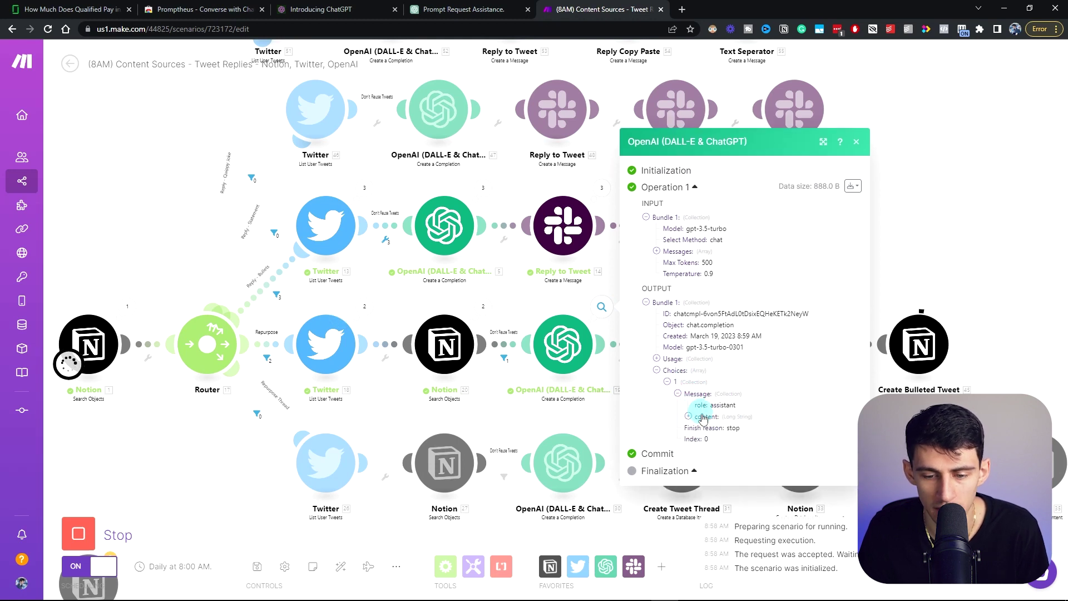
{"action": "scroll", "coordinate": [716, 377], "scroll_direction": "down", "scroll_amount": 3}
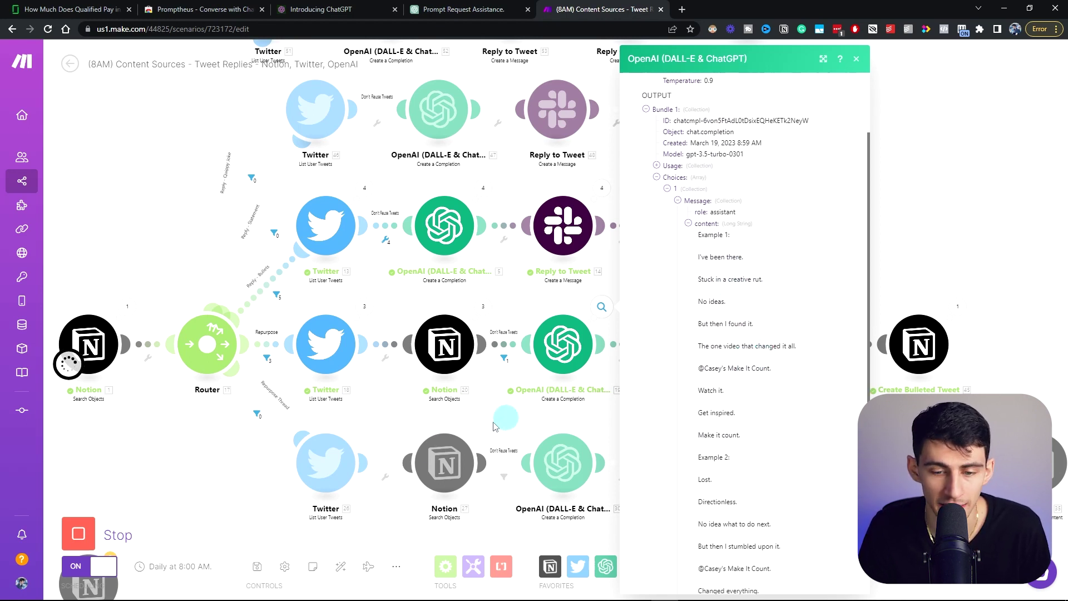
{"action": "scroll", "coordinate": [699, 396], "scroll_direction": "down", "scroll_amount": 3}
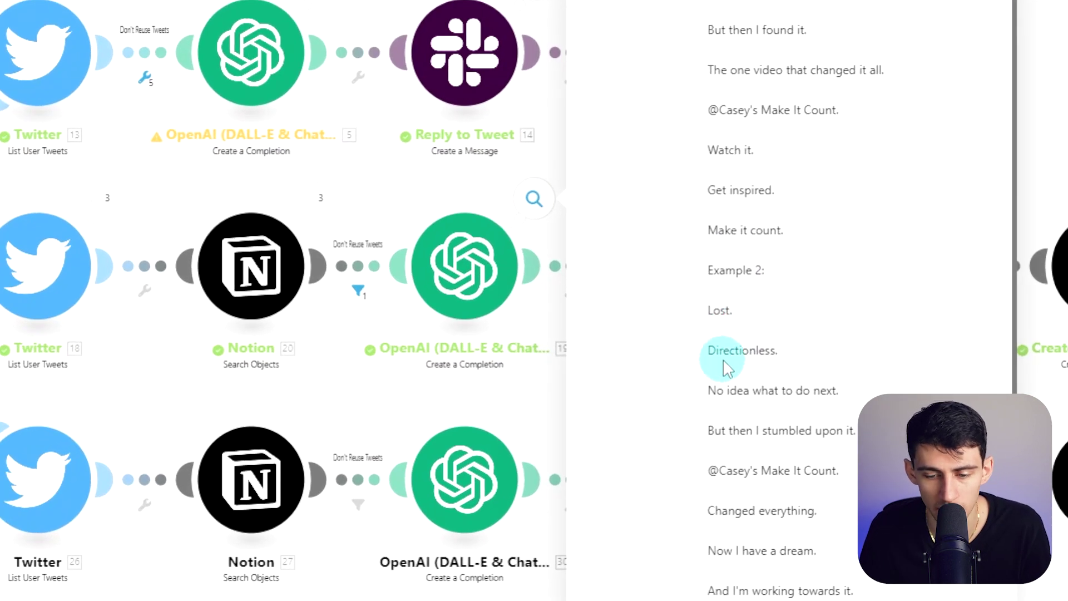
{"action": "scroll", "coordinate": [740, 359], "scroll_direction": "down", "scroll_amount": 3}
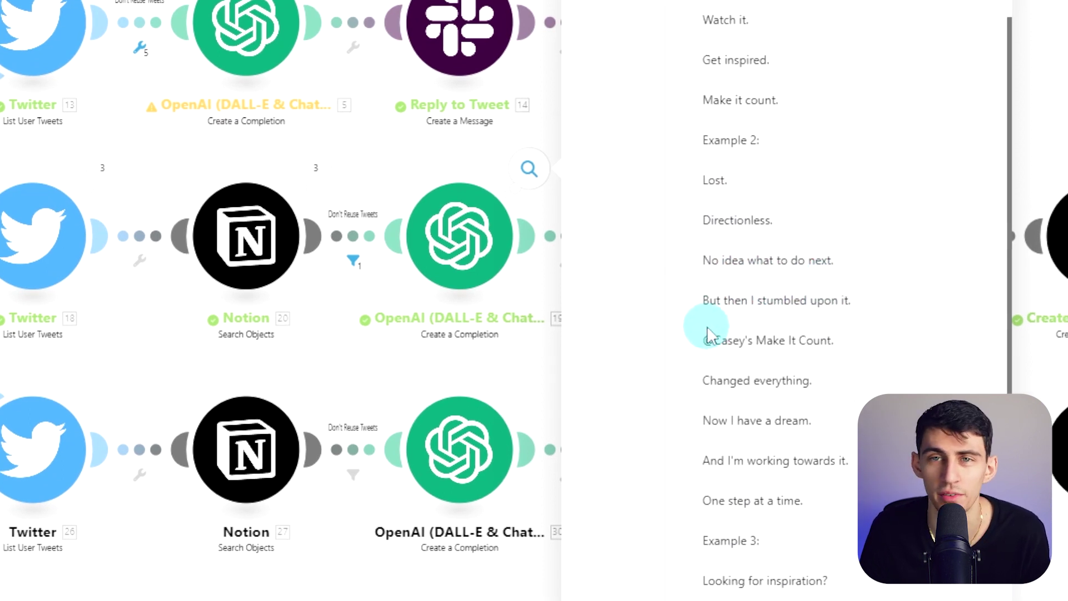
{"action": "scroll", "coordinate": [726, 325], "scroll_direction": "down", "scroll_amount": 2}
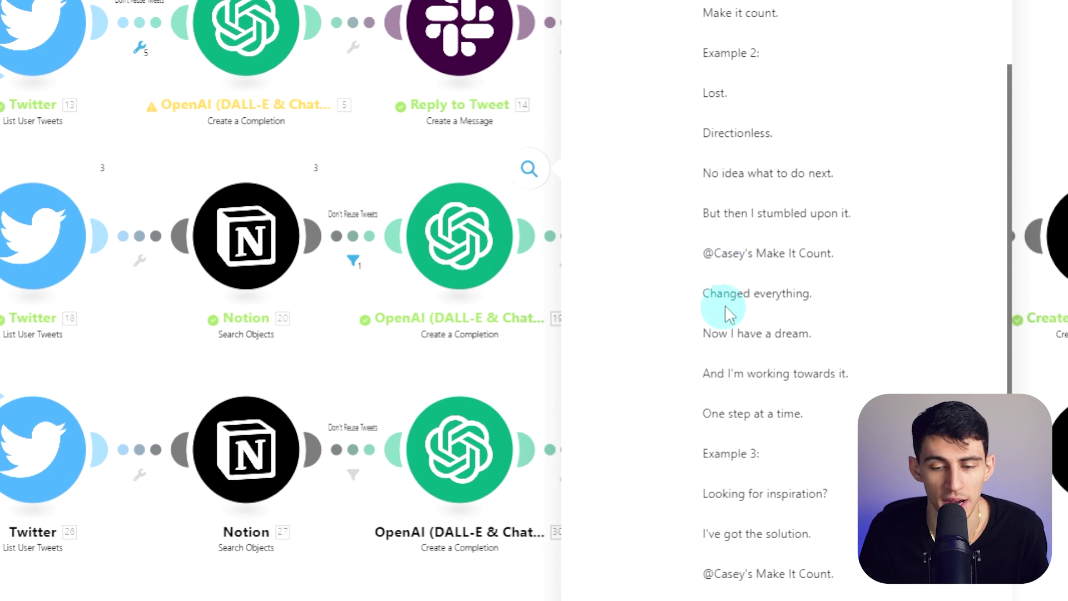
{"action": "left_click_drag", "start_coordinate": [733, 245], "coordinate": [820, 245]}
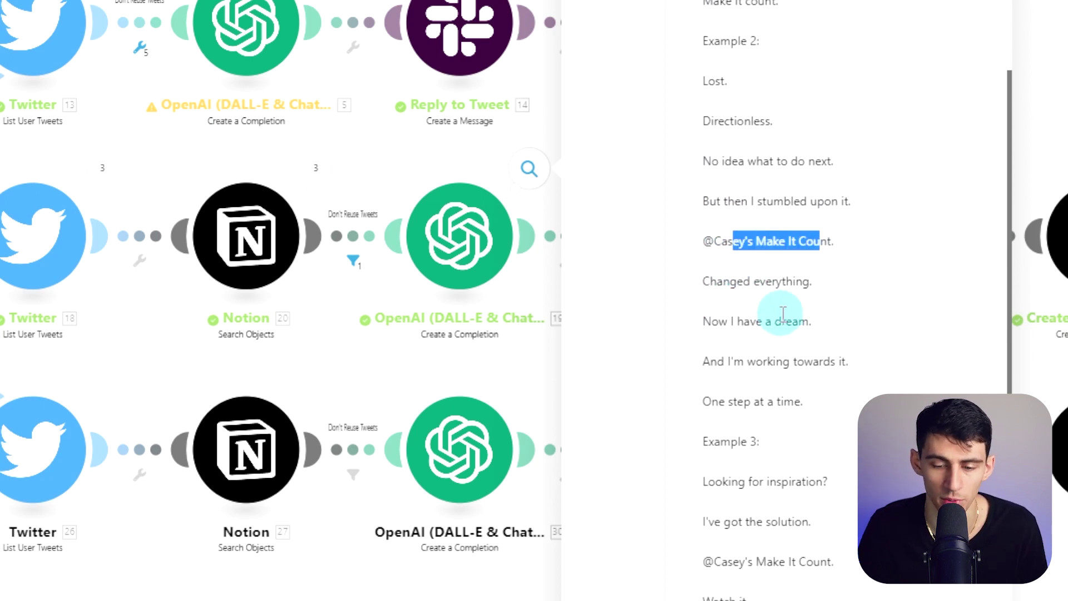